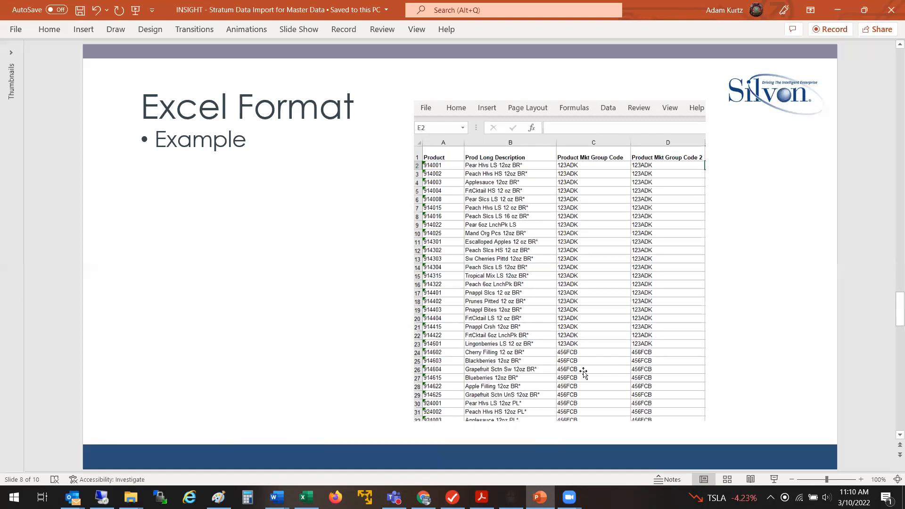
# Step: Advance the presentation through the user controlled attributes slide to the final contact slide
pyautogui.scroll(-1, 584, 373)
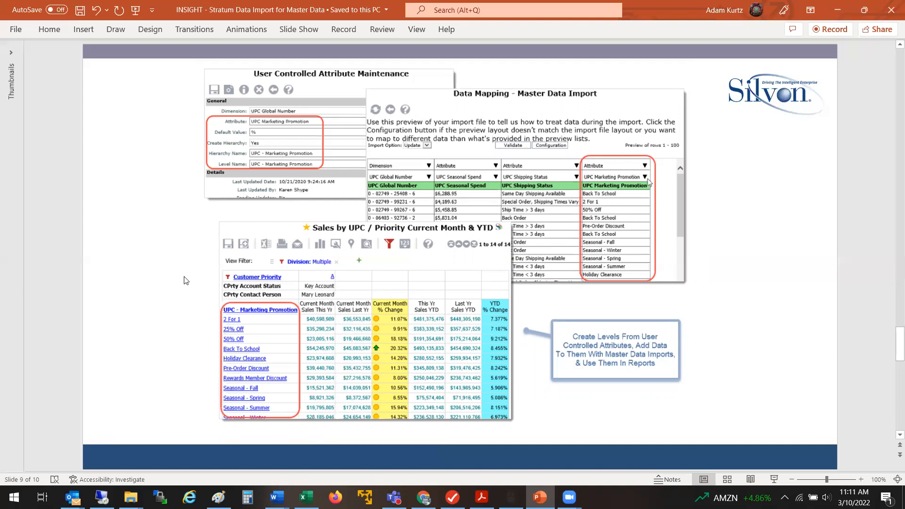
pyautogui.scroll(-1, 185, 280)
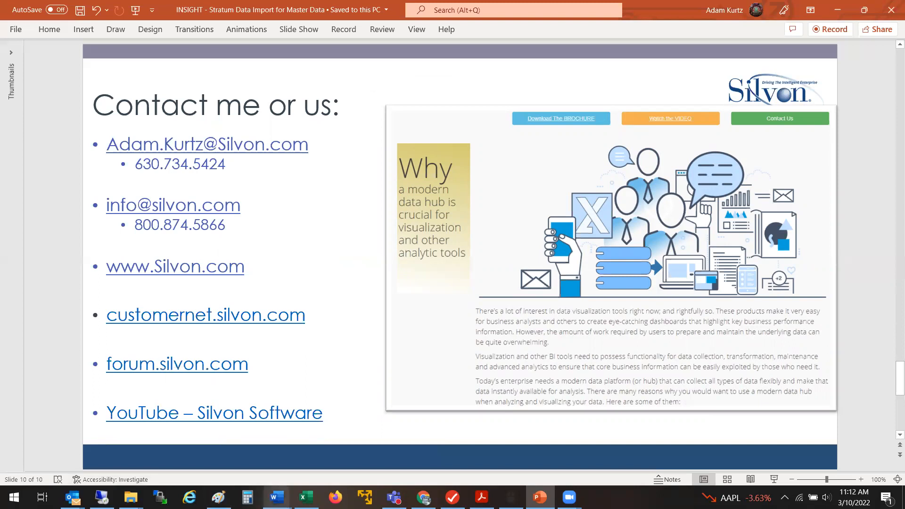
# Step: Switch to the Attribute Import Products workbook in Excel and examine the product, description and market group code columns
pyautogui.click(306, 498)
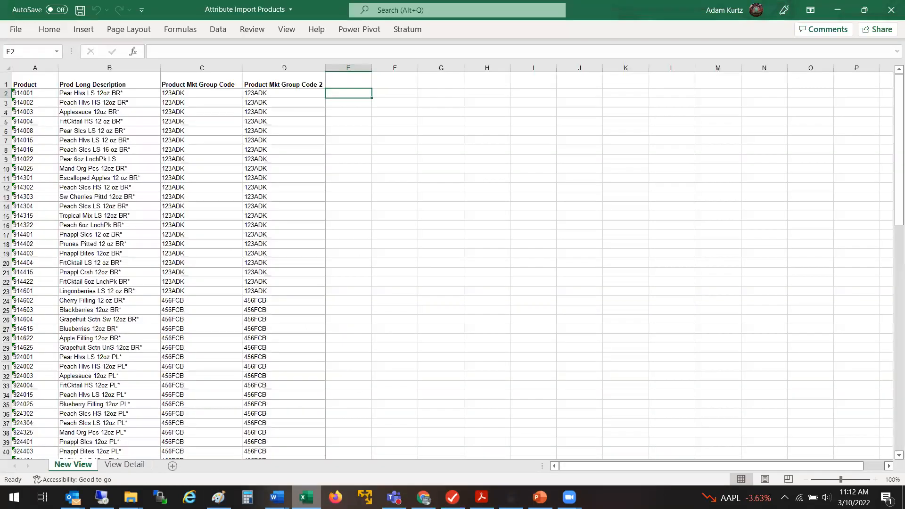
pyautogui.click(130, 196)
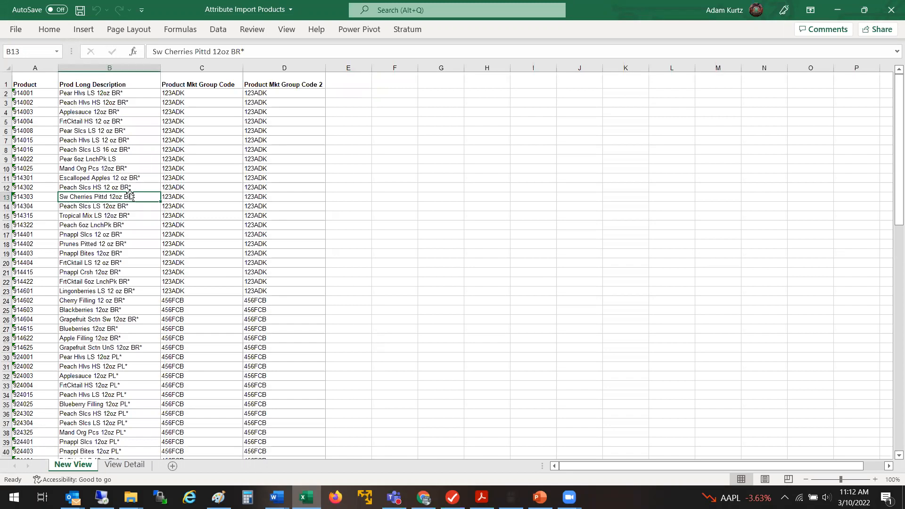
pyautogui.moveTo(47, 94); pyautogui.dragTo(52, 244)
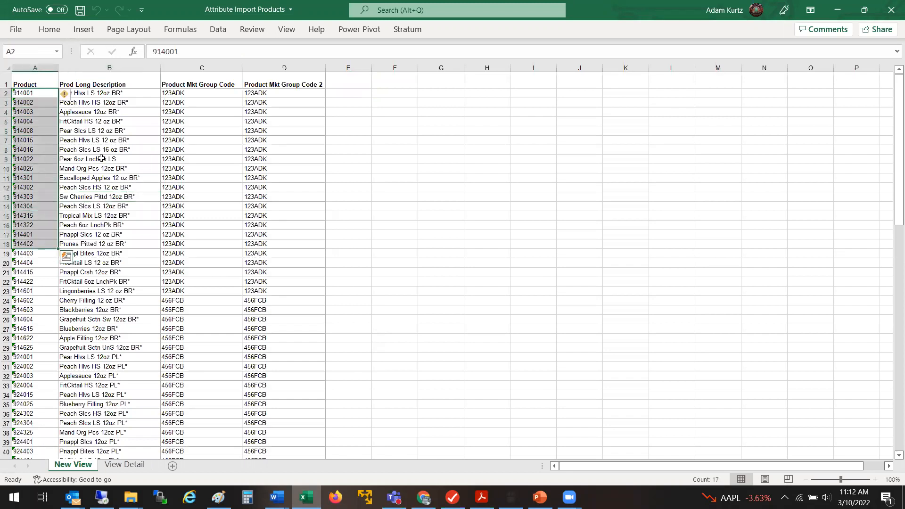
pyautogui.moveTo(124, 103); pyautogui.dragTo(135, 228)
pyautogui.moveTo(227, 93); pyautogui.dragTo(230, 224)
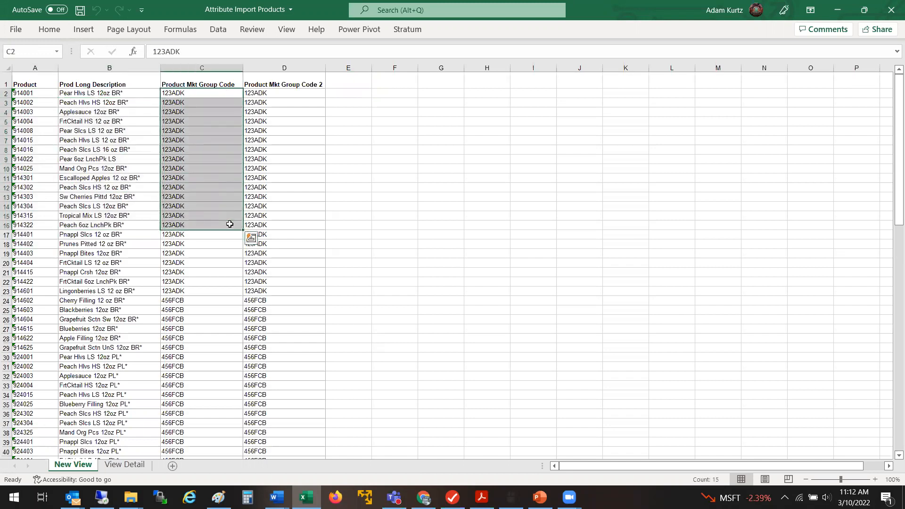
pyautogui.click(370, 211)
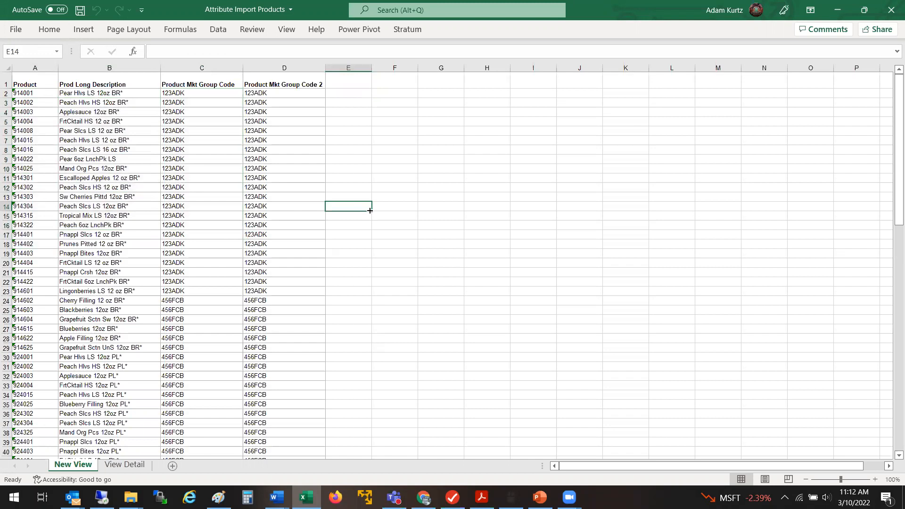
# Step: View the Stratum add-in commands in Excel, then collapse the ribbon again
pyautogui.click(408, 29)
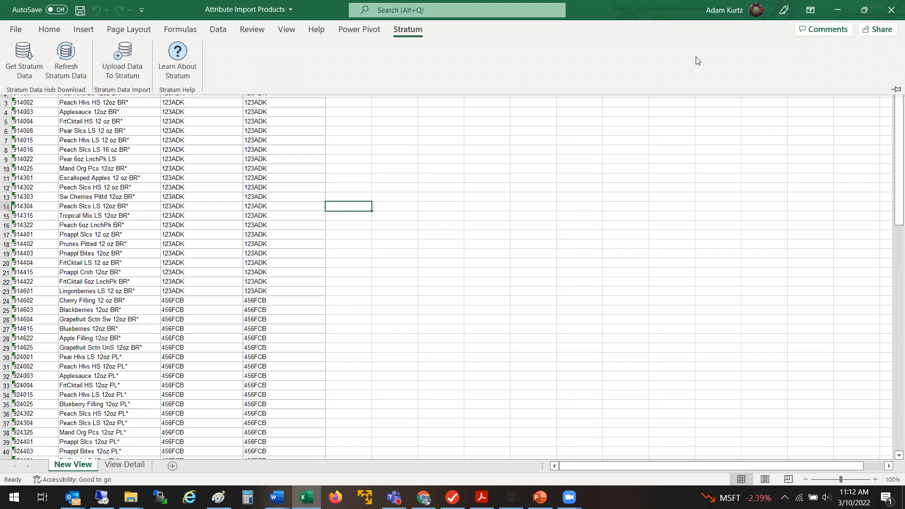
pyautogui.click(52, 31)
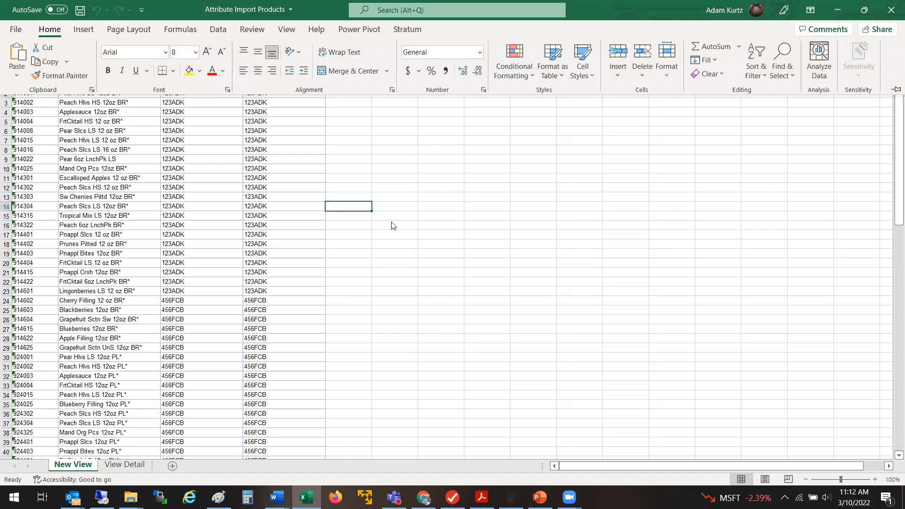
pyautogui.hotkey('ctrl', 'F1')
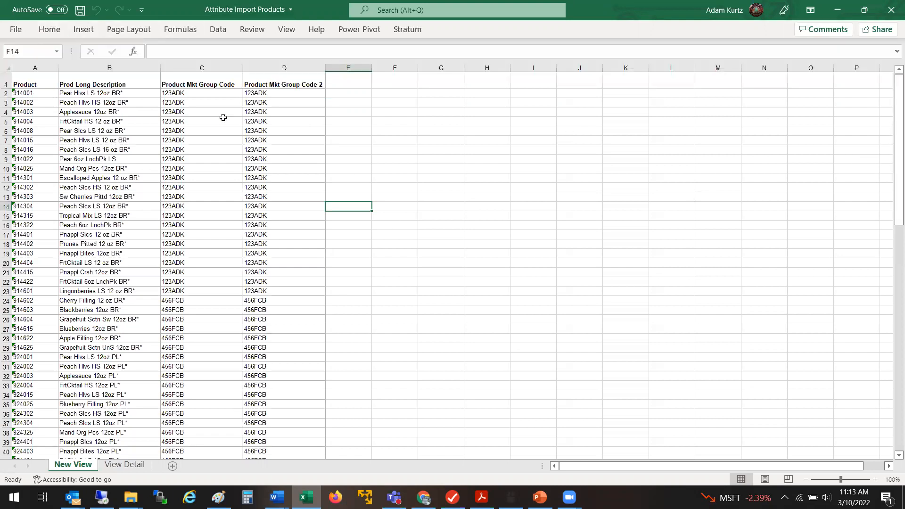
# Step: Examine the Product Mkt Group Code values and their column heading in the worksheet
pyautogui.moveTo(215, 93); pyautogui.dragTo(219, 399)
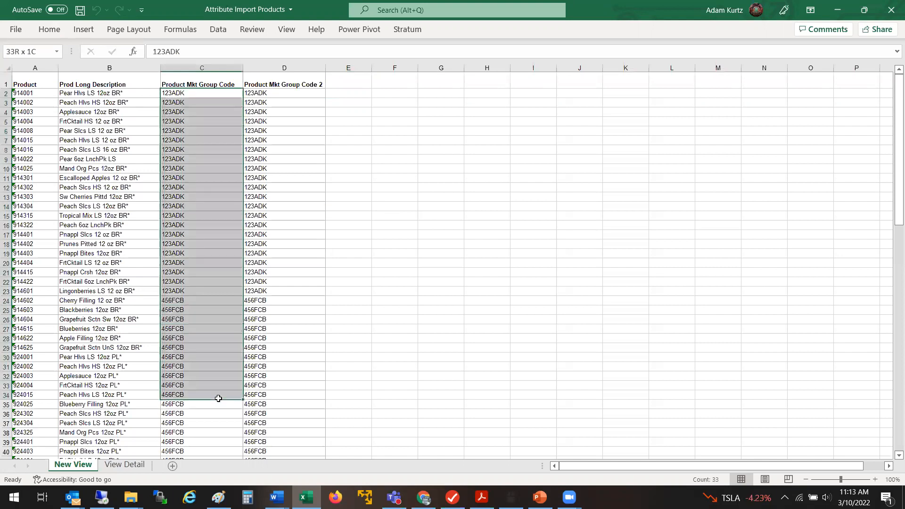
pyautogui.click(409, 299)
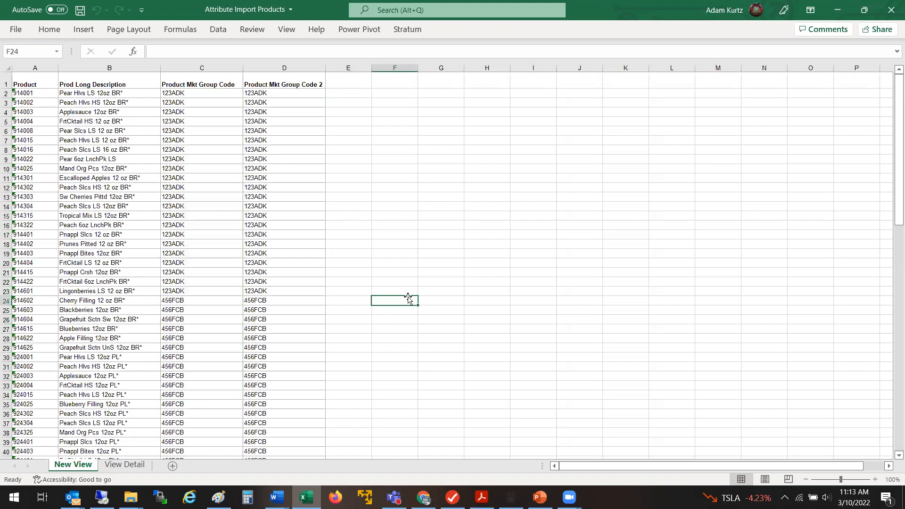
pyautogui.click(212, 77)
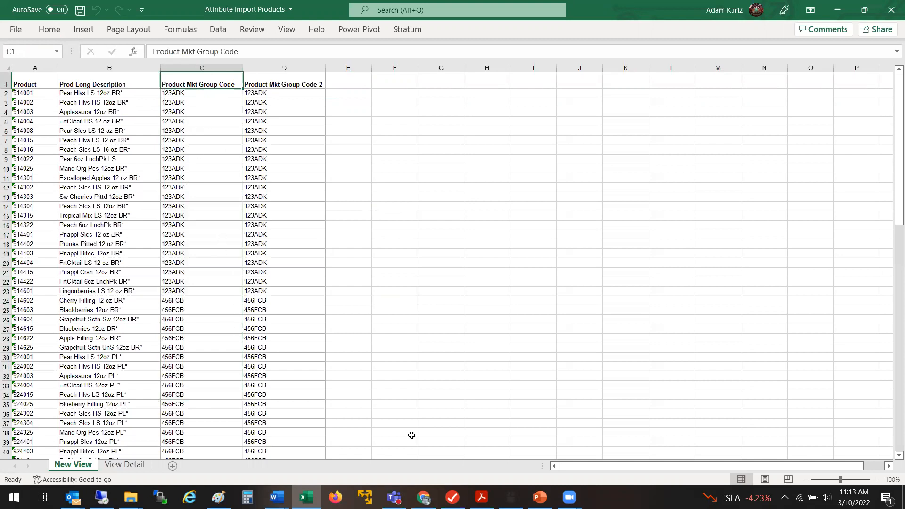
# Step: Switch to the Stratum 7.3 Demo window in Chrome and sign in to Power BI for the Sales Analysis report
pyautogui.click(424, 498)
pyautogui.click(526, 328)
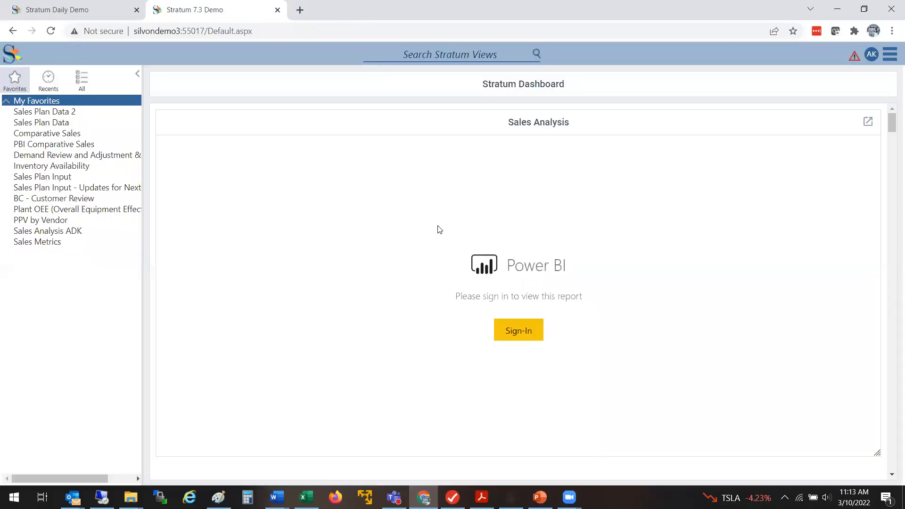
pyautogui.click(525, 333)
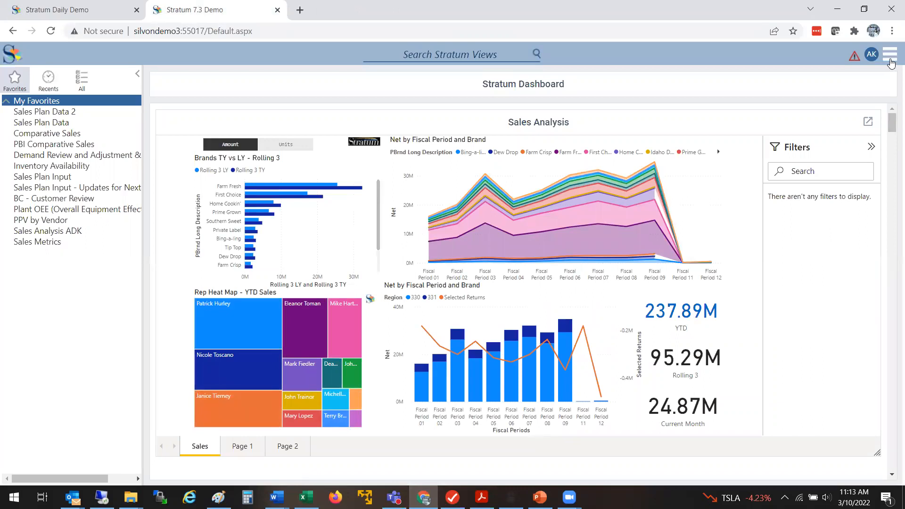
# Step: Open Stratum's Master Data Import list to view the previously submitted imports
pyautogui.click(891, 59)
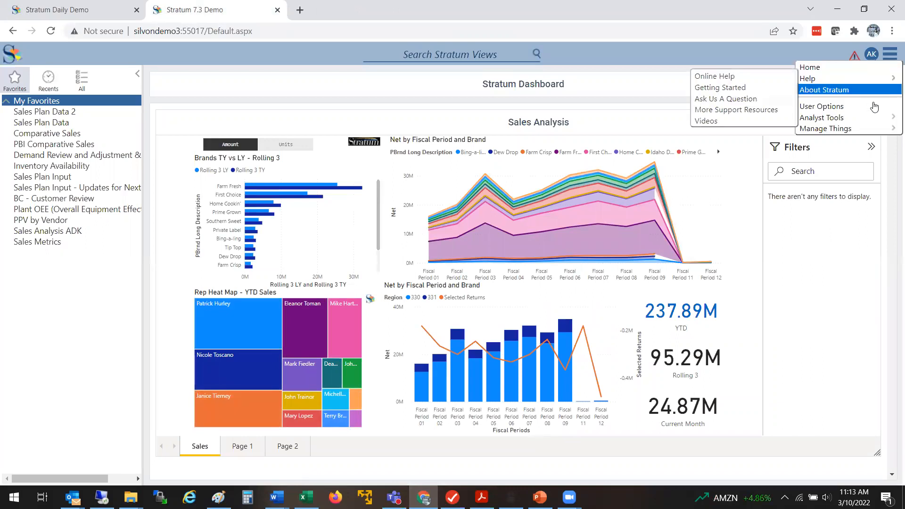
pyautogui.moveTo(869, 121)
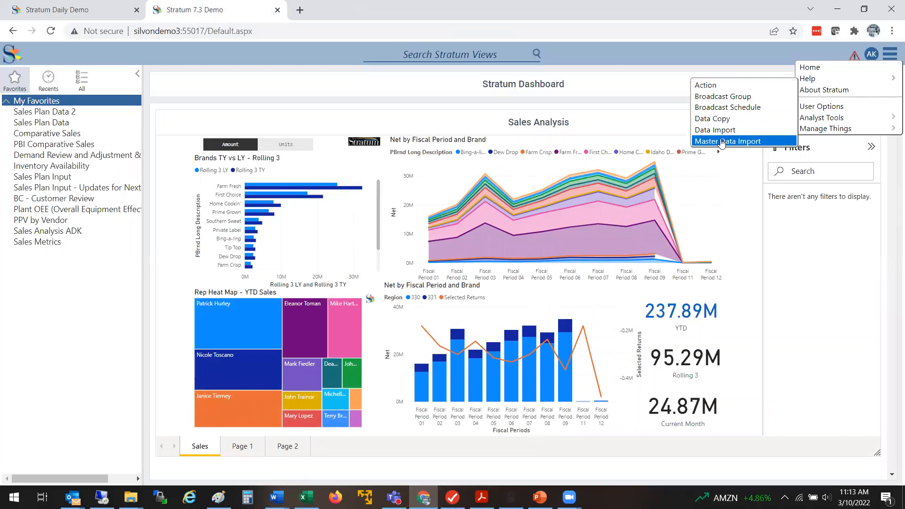
pyautogui.click(781, 142)
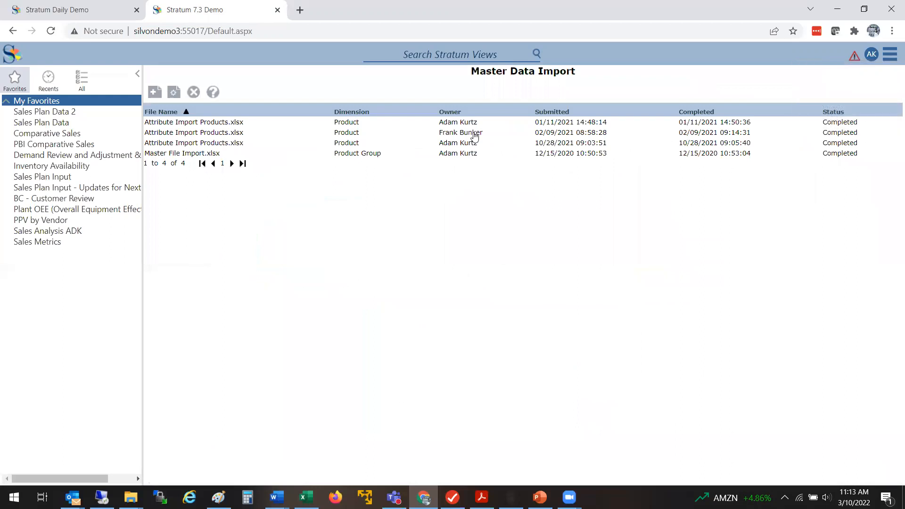
# Step: Open the User Controlled Attribute list, review the Product Mkt Group Code attribute's settings, and return to the list
pyautogui.click(891, 54)
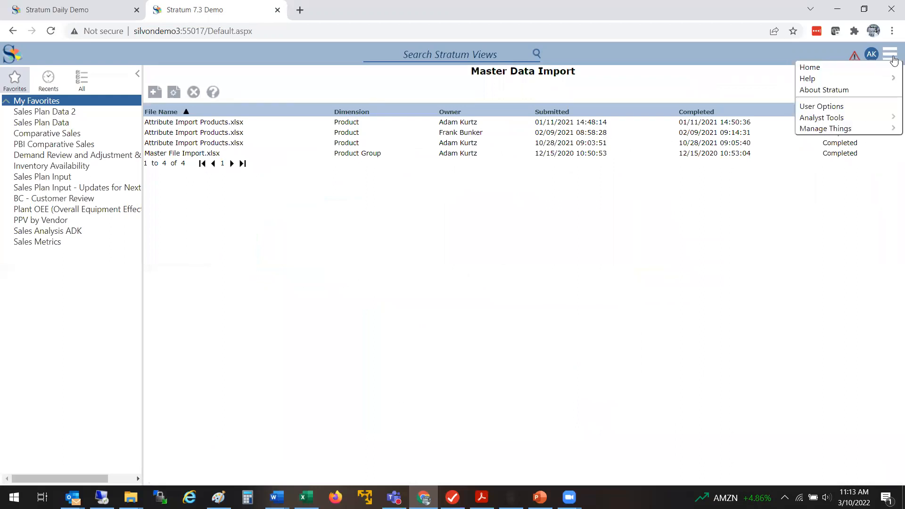
pyautogui.moveTo(839, 128)
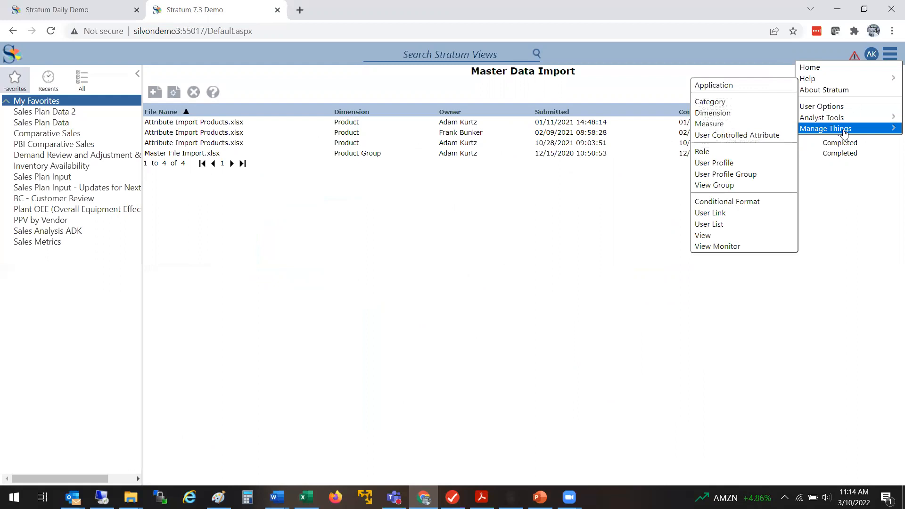
pyautogui.click(745, 137)
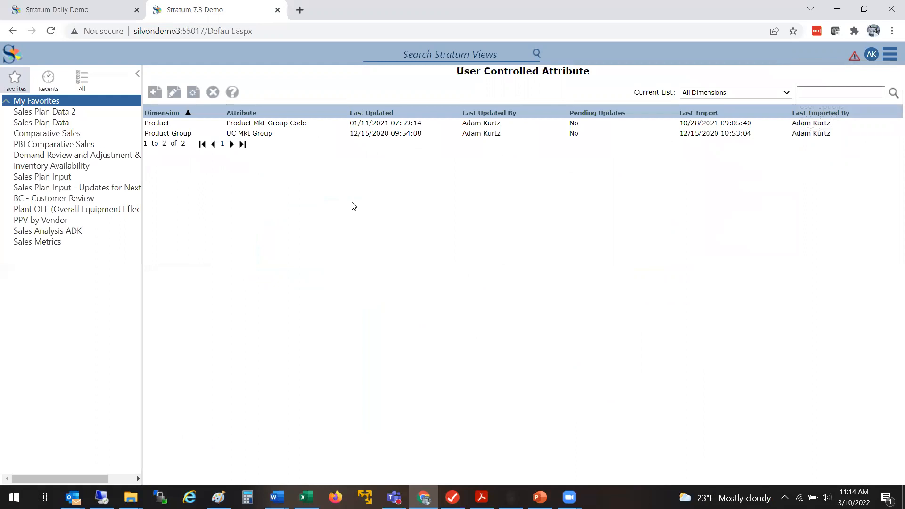
pyautogui.doubleClick(289, 123)
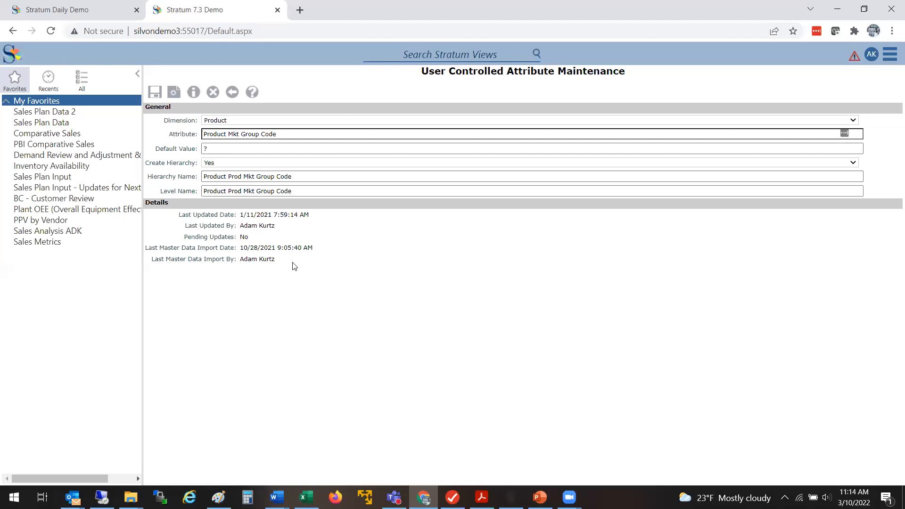
pyautogui.click(232, 92)
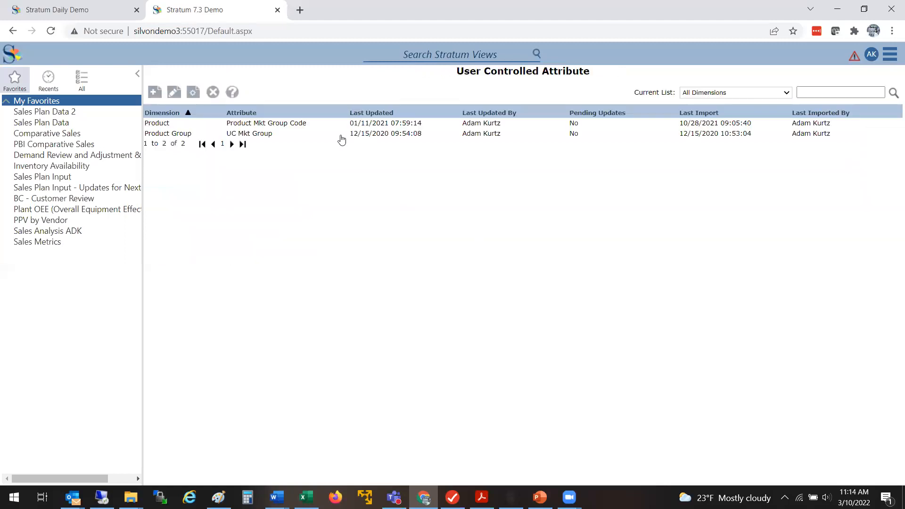
# Step: Create a new master data import using the Attribute Import Products Excel file from the Demo folder
pyautogui.click(893, 56)
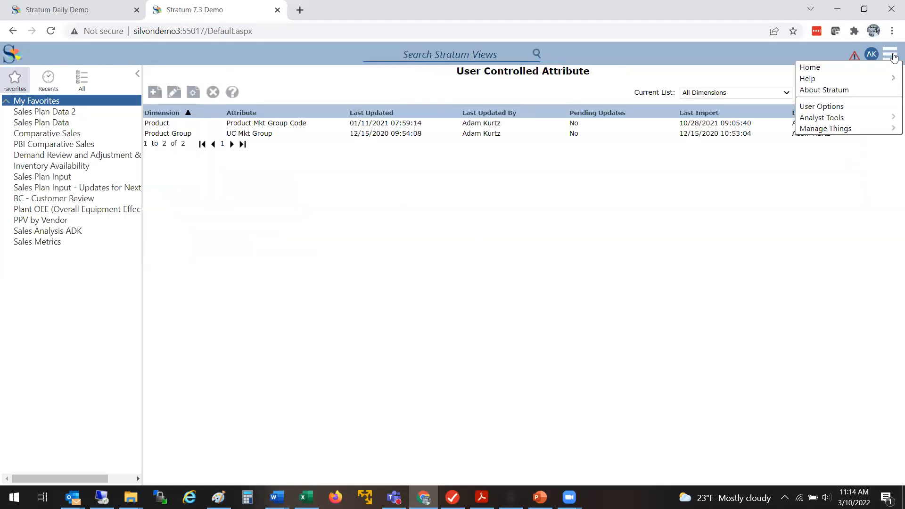
pyautogui.moveTo(872, 119)
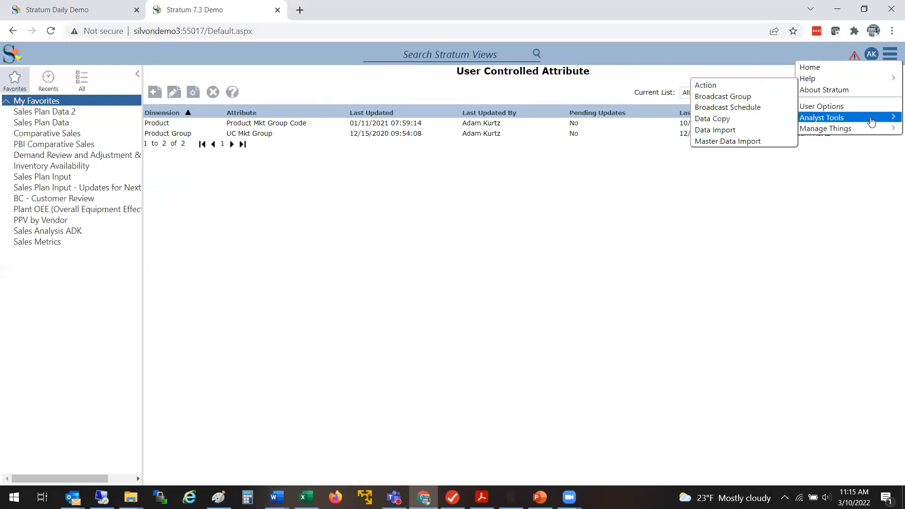
pyautogui.click(721, 141)
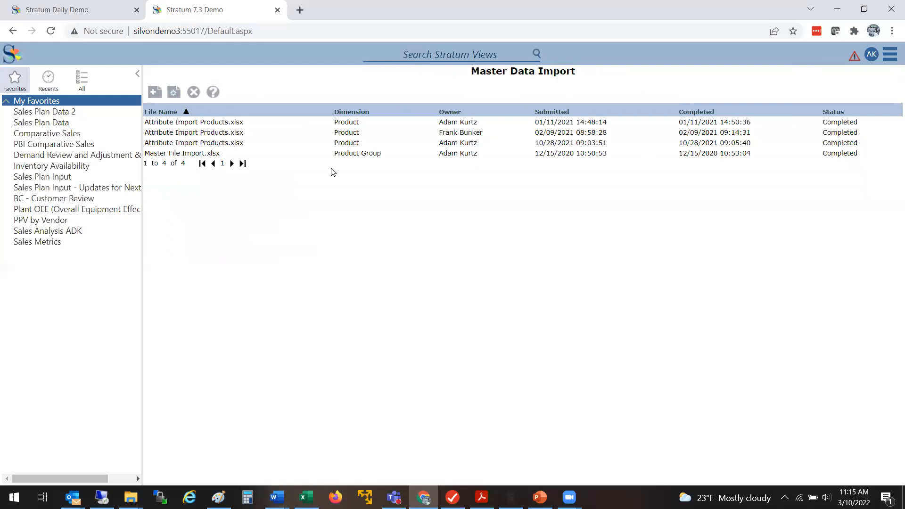
pyautogui.click(154, 91)
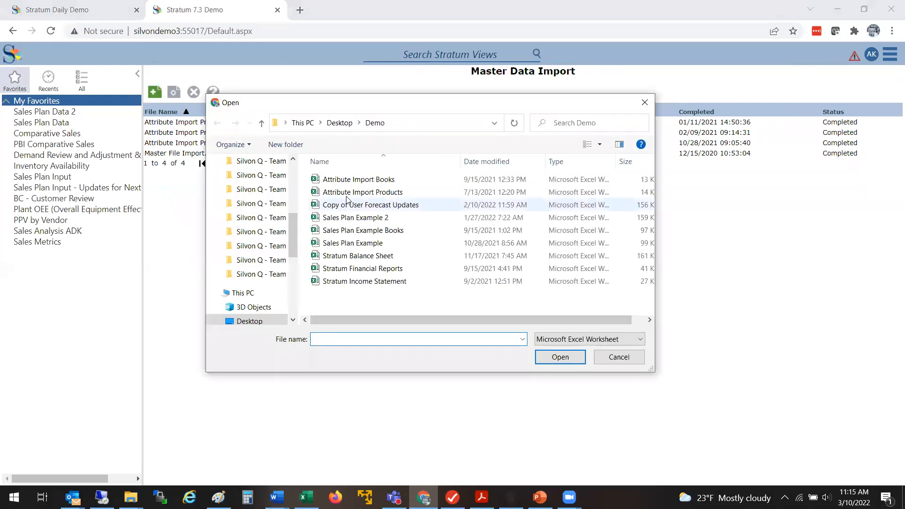
pyautogui.click(390, 192)
pyautogui.click(563, 361)
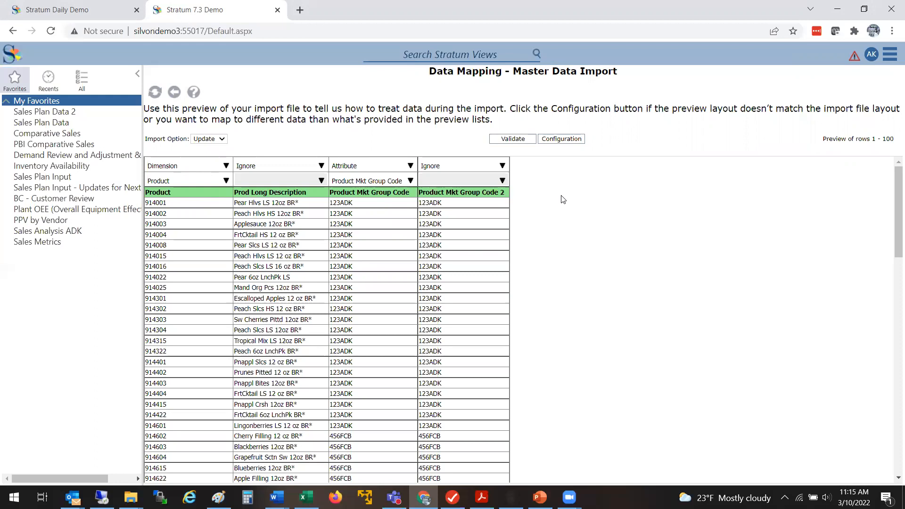
# Step: Review the import file preview and the available import options, keeping Update selected
pyautogui.moveTo(895, 227); pyautogui.dragTo(804, 176)
pyautogui.click(211, 140)
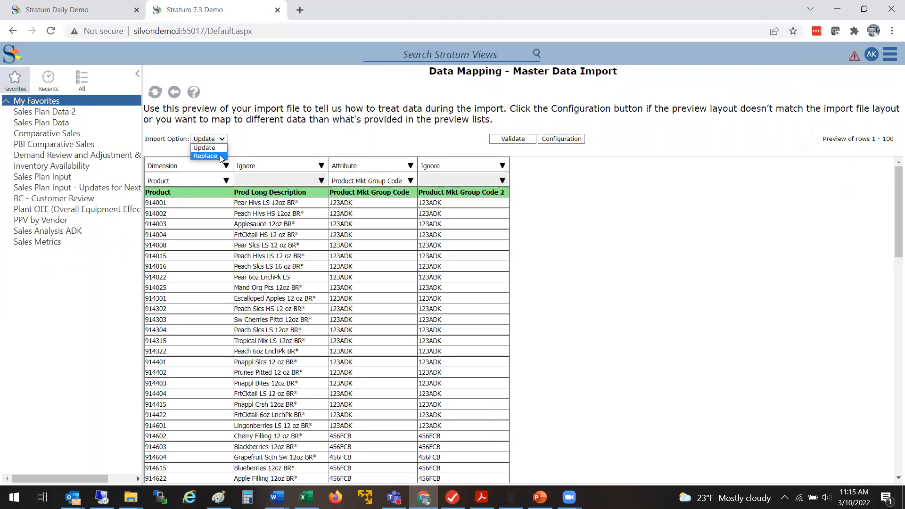
pyautogui.click(284, 142)
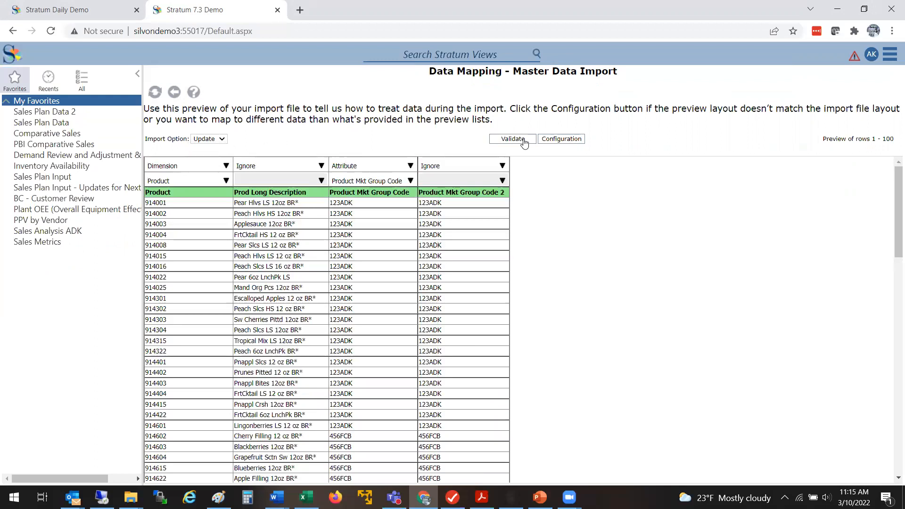
# Step: Review the import option, target dimension and header row settings in the import configuration, then close it without changes
pyautogui.click(541, 140)
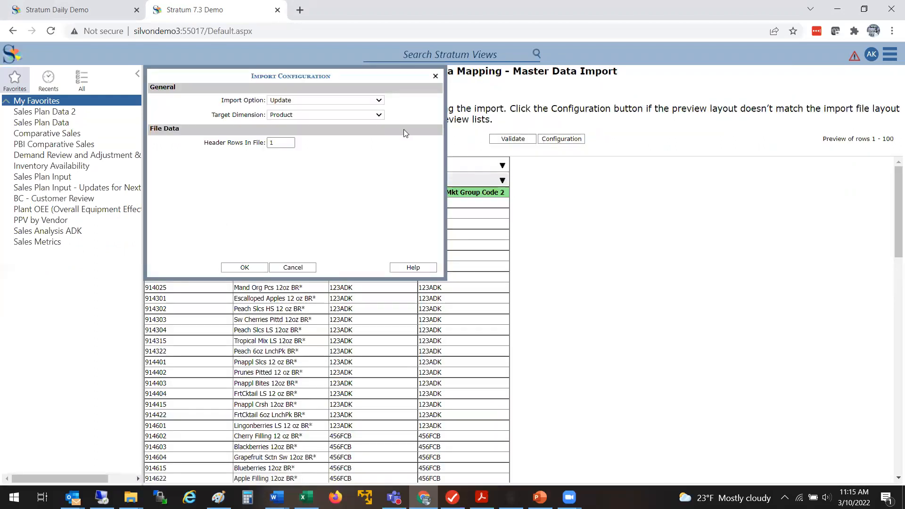
pyautogui.click(318, 100)
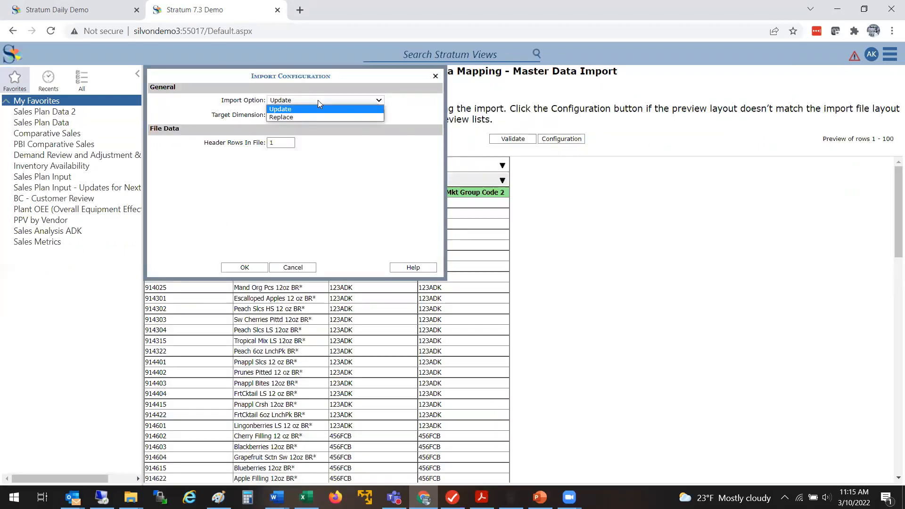
pyautogui.click(318, 100)
pyautogui.moveTo(327, 125); pyautogui.dragTo(346, 117)
pyautogui.click(345, 117)
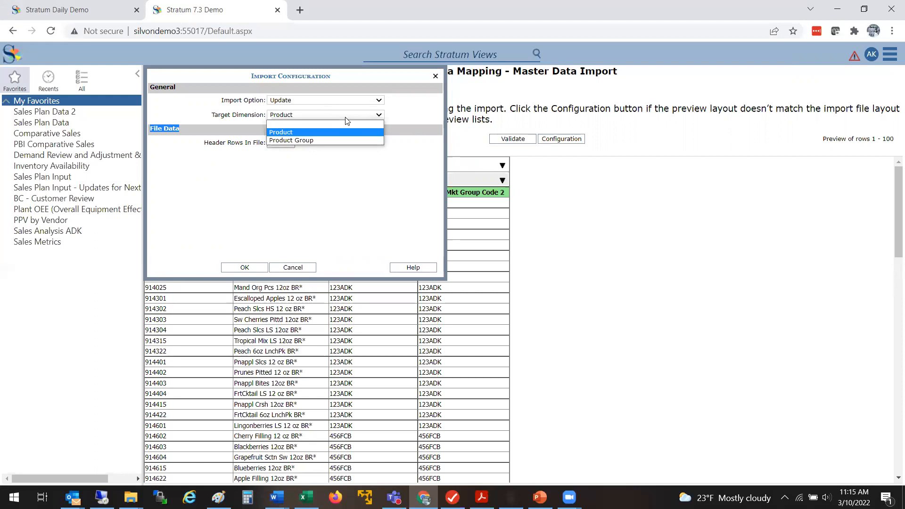
pyautogui.click(346, 118)
pyautogui.click(341, 118)
pyautogui.click(348, 182)
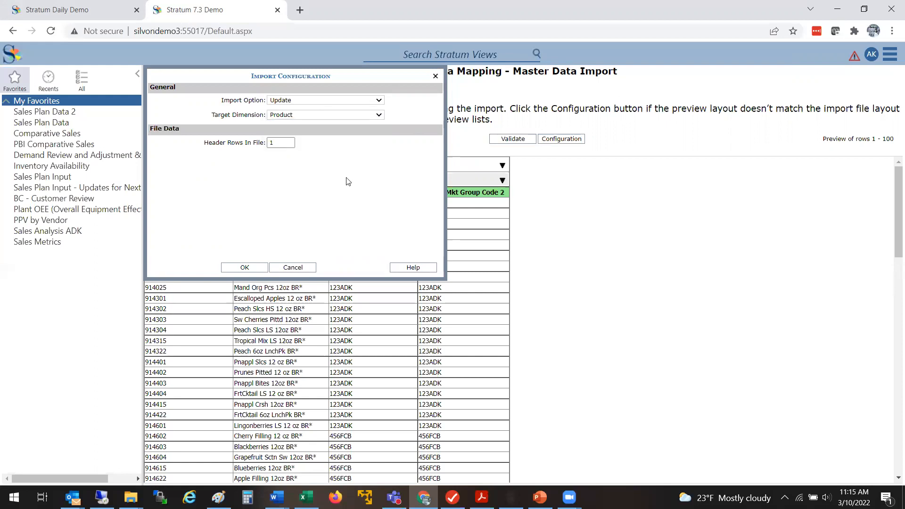
pyautogui.click(293, 268)
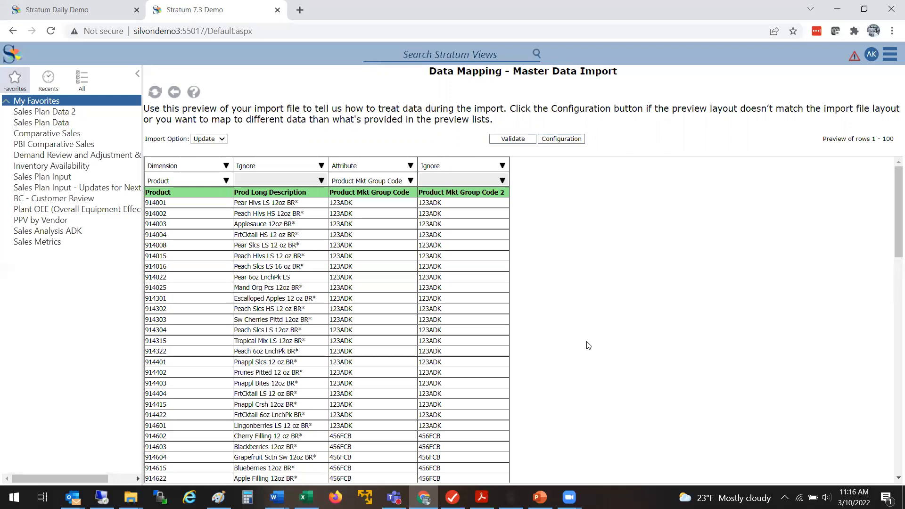
# Step: Open the Comparative Sales view and drill from division F through market group code 123ADK to its products
pyautogui.click(56, 133)
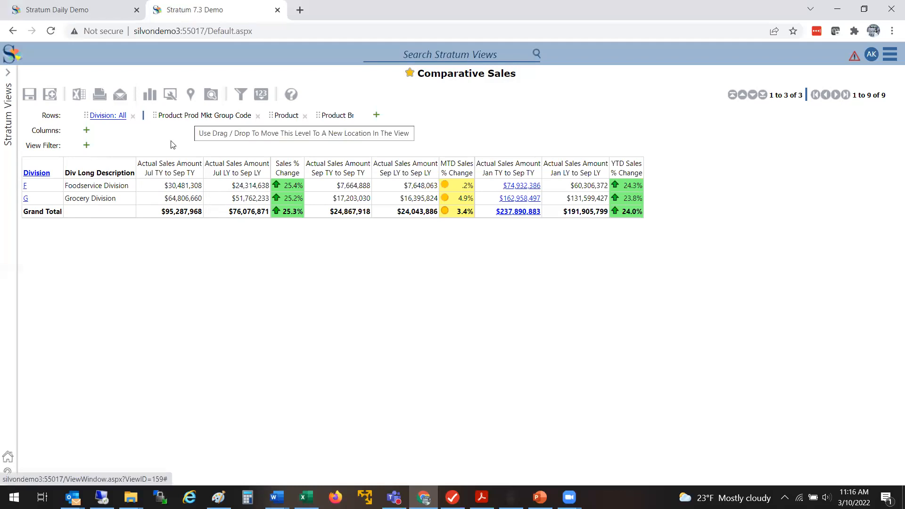
pyautogui.click(37, 174)
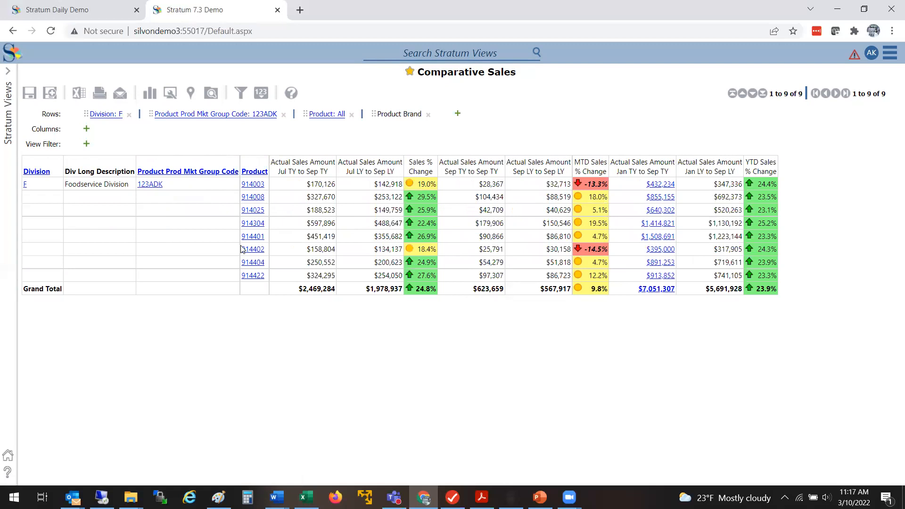
# Step: Add the Product Mkt Group Code attribute relationship to the Product level of the view
pyautogui.rightClick(257, 178)
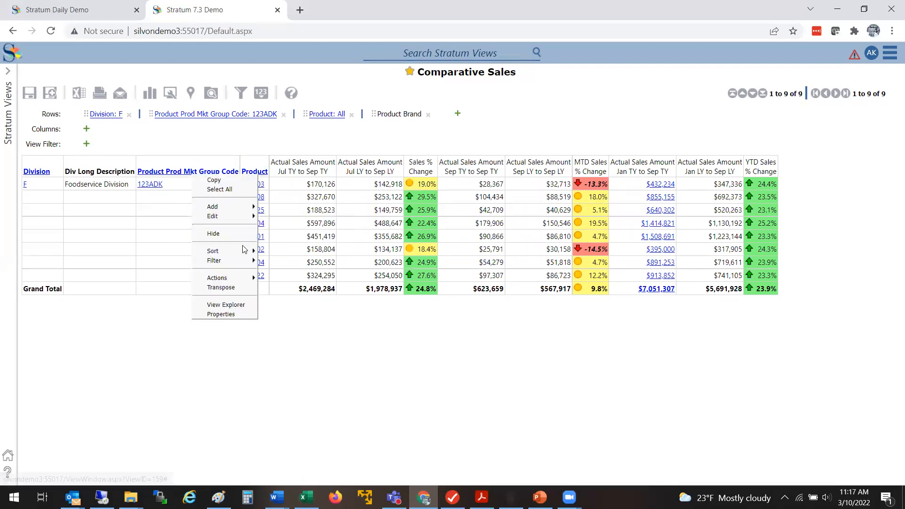
pyautogui.moveTo(214, 207)
pyautogui.click(280, 210)
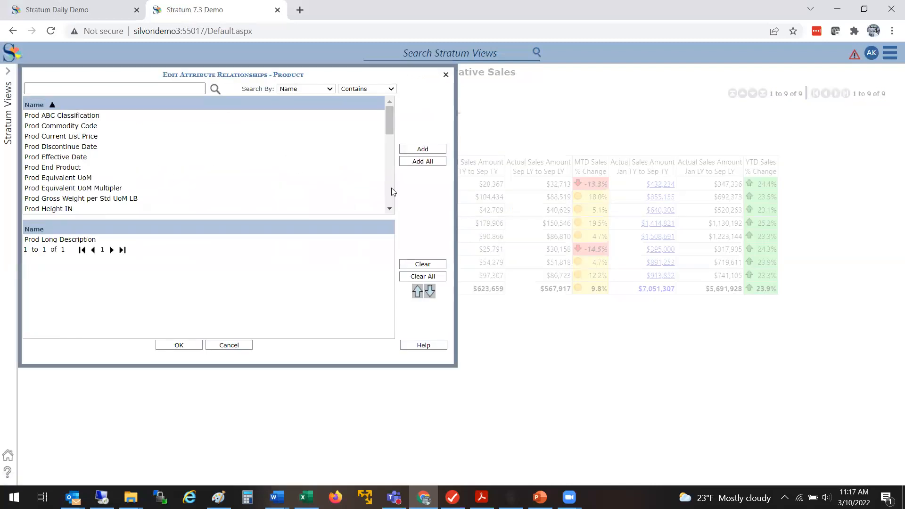
pyautogui.scroll(-5, 390, 193)
pyautogui.scroll(-5, 389, 193)
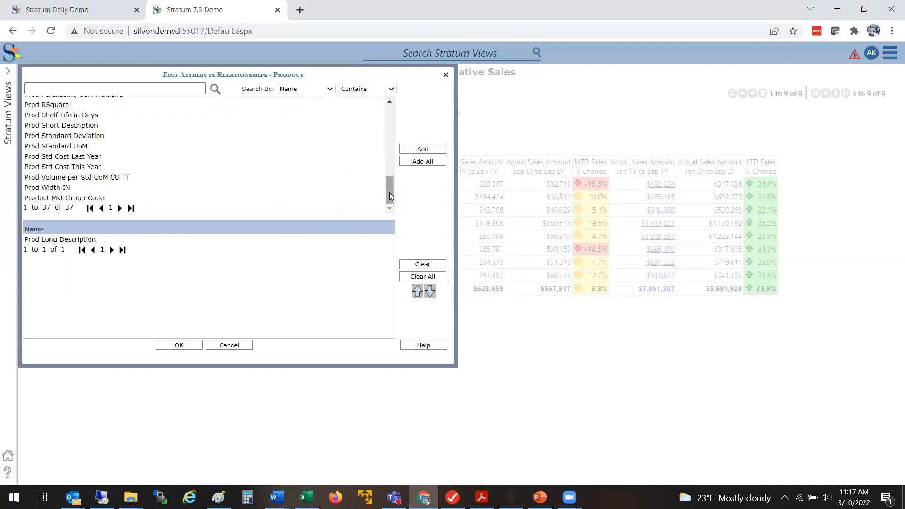
pyautogui.doubleClick(72, 197)
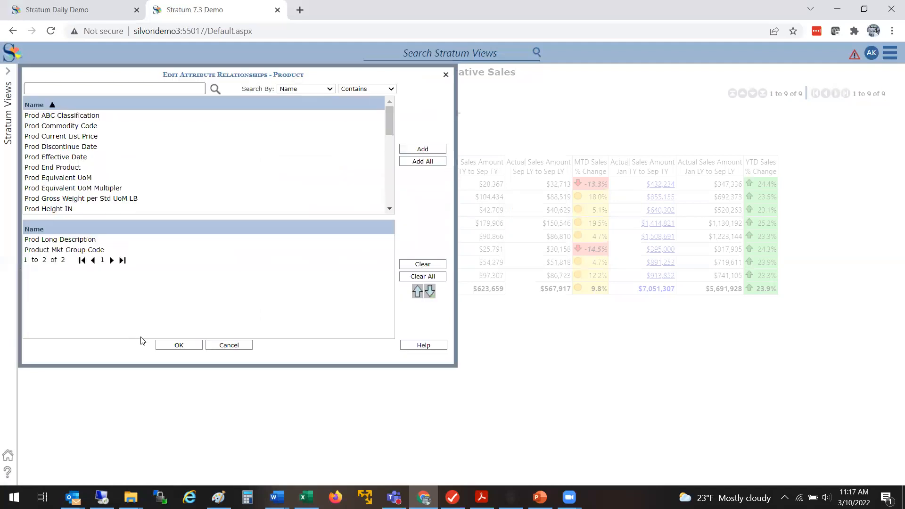
pyautogui.click(165, 345)
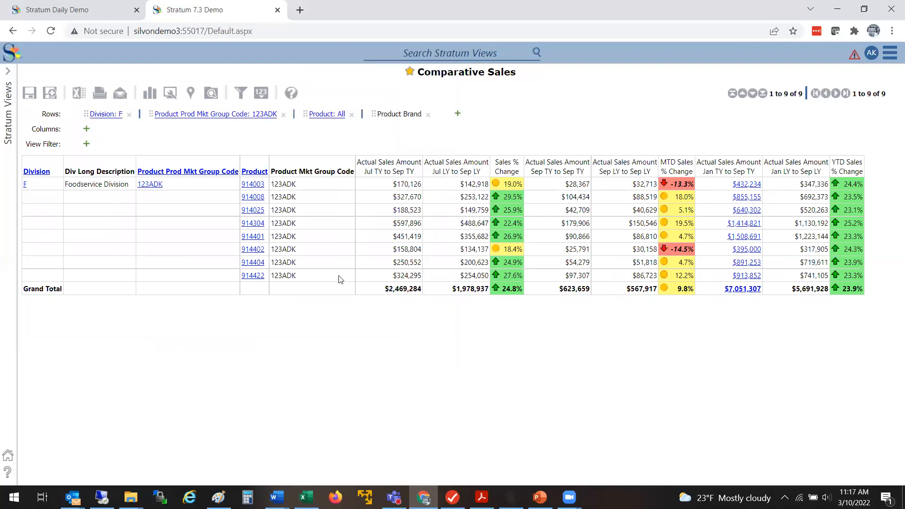
# Step: Show the division F products for all market group codes and look through the full list
pyautogui.click(160, 173)
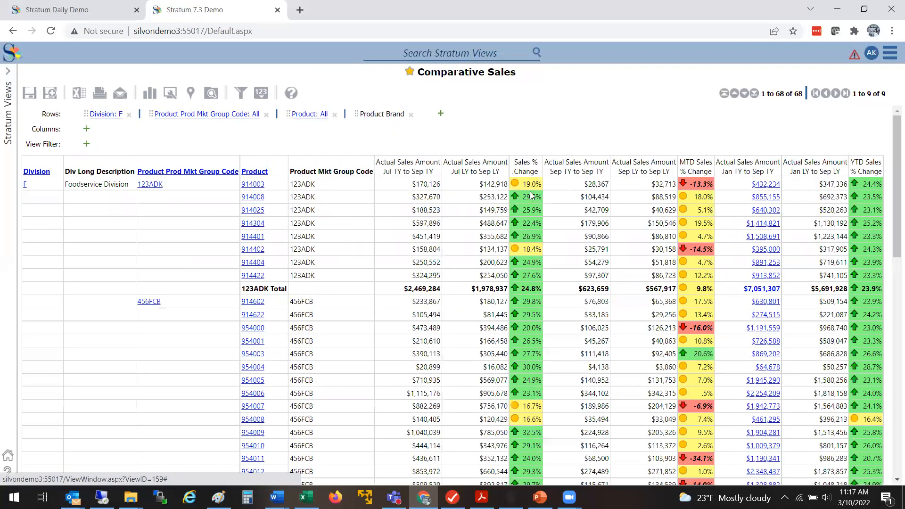
pyautogui.moveTo(892, 196); pyautogui.dragTo(893, 430)
pyautogui.scroll(15, 870, 294)
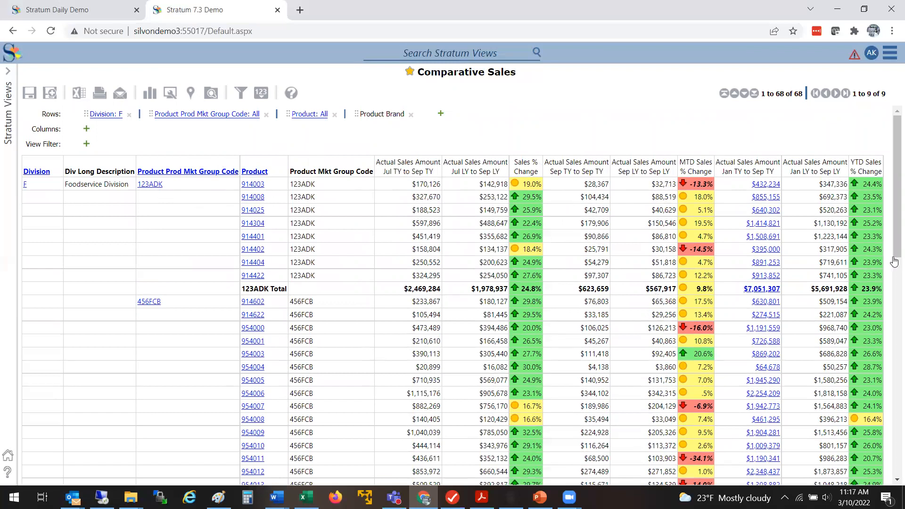
pyautogui.moveTo(893, 225); pyautogui.dragTo(853, 152)
# Step: Compare the Product, Product Mkt Group Code and Product Prod Mkt Group Code columns, and roll the view up to the group code level
pyautogui.click(245, 156)
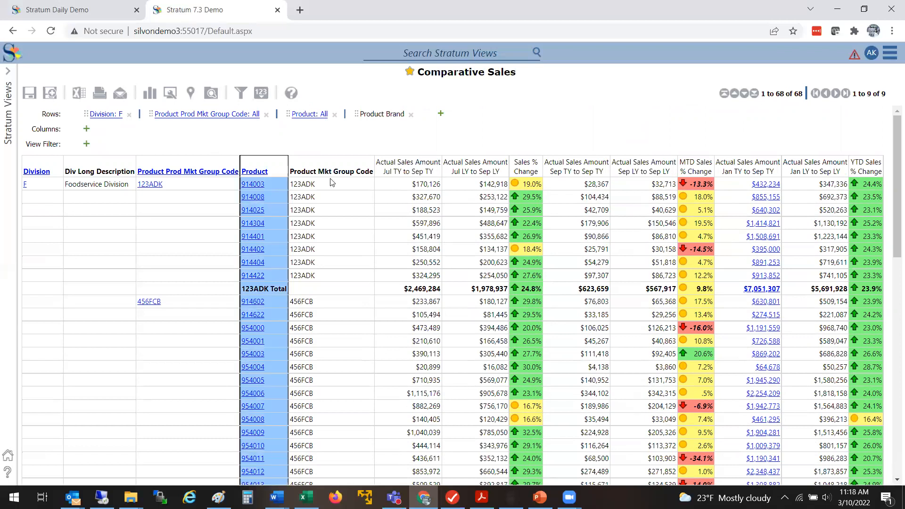
pyautogui.click(326, 161)
pyautogui.click(339, 186)
pyautogui.click(351, 199)
pyautogui.click(351, 208)
pyautogui.click(353, 223)
pyautogui.click(179, 185)
pyautogui.click(191, 175)
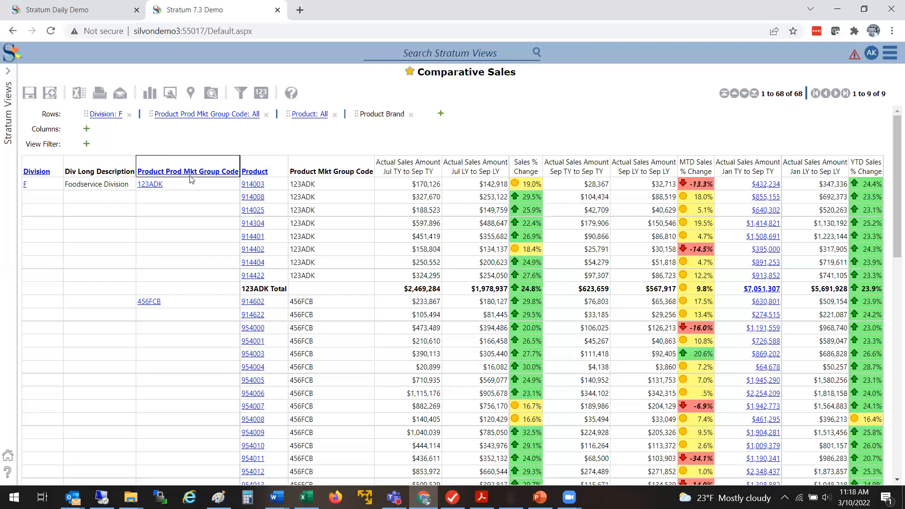
pyautogui.click(193, 172)
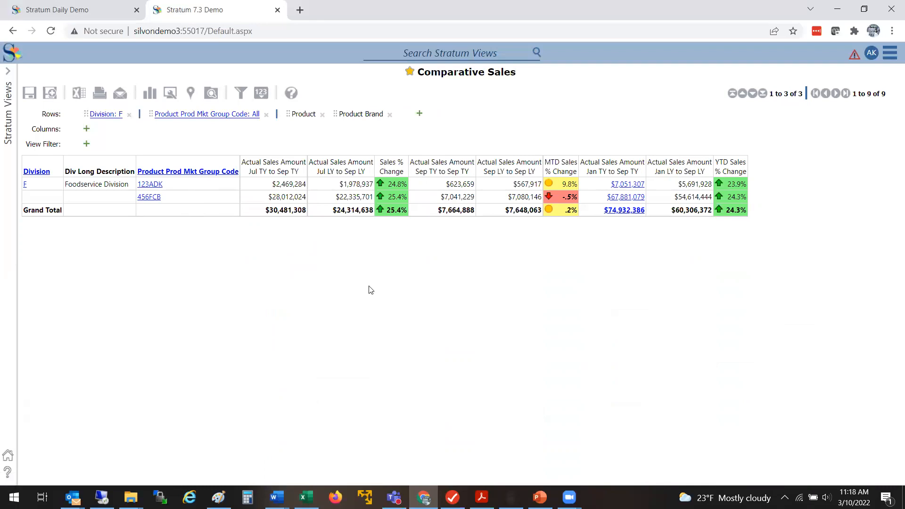
# Step: Open the online help and search it for "master data import"
pyautogui.click(889, 54)
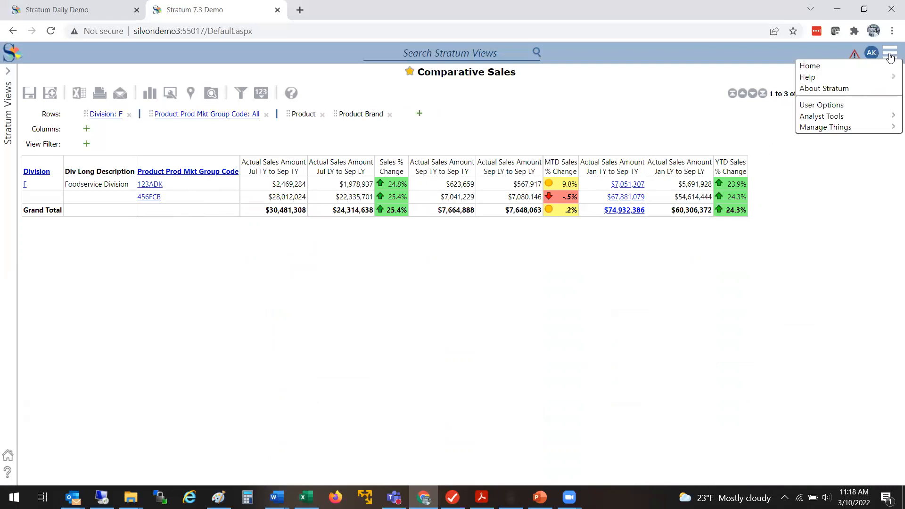
pyautogui.moveTo(872, 80)
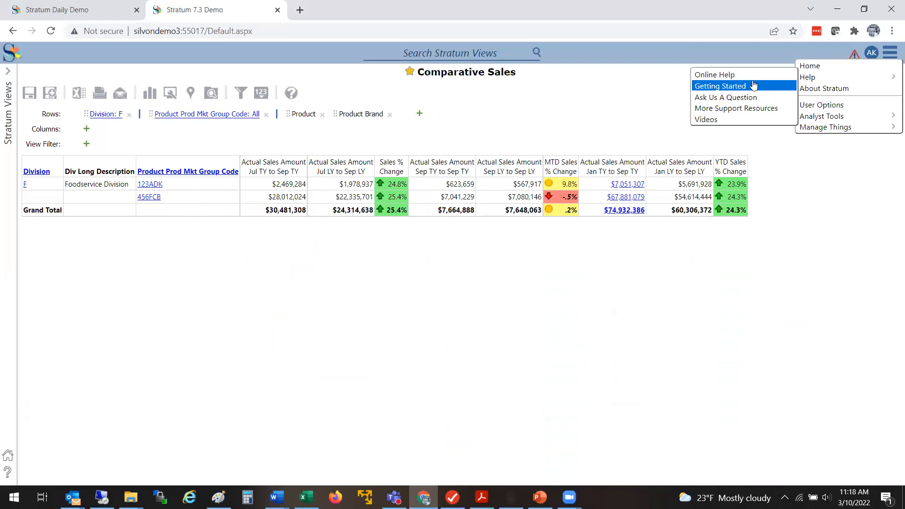
pyautogui.click(739, 76)
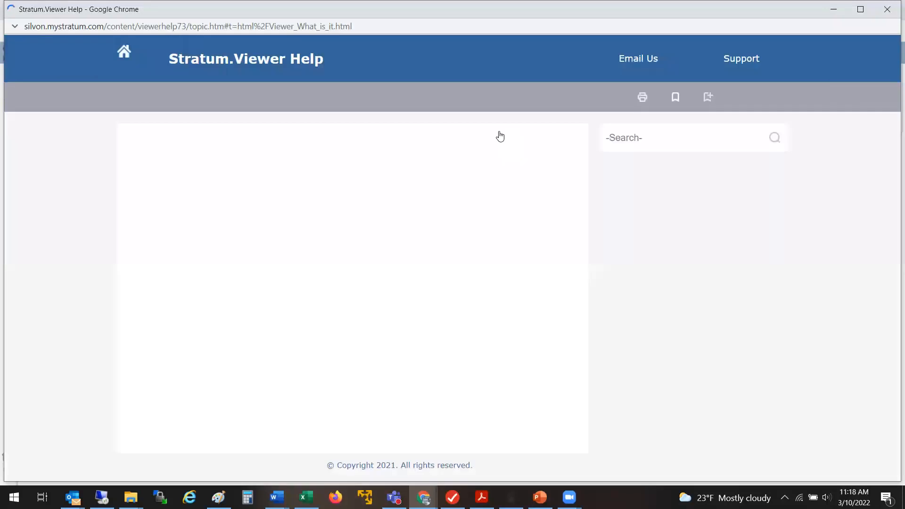
pyautogui.click(666, 137)
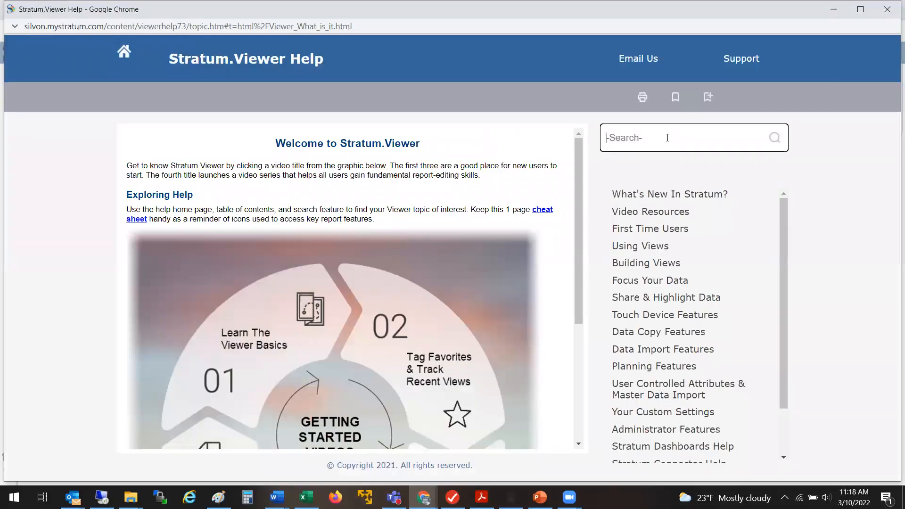
pyautogui.write('master data')
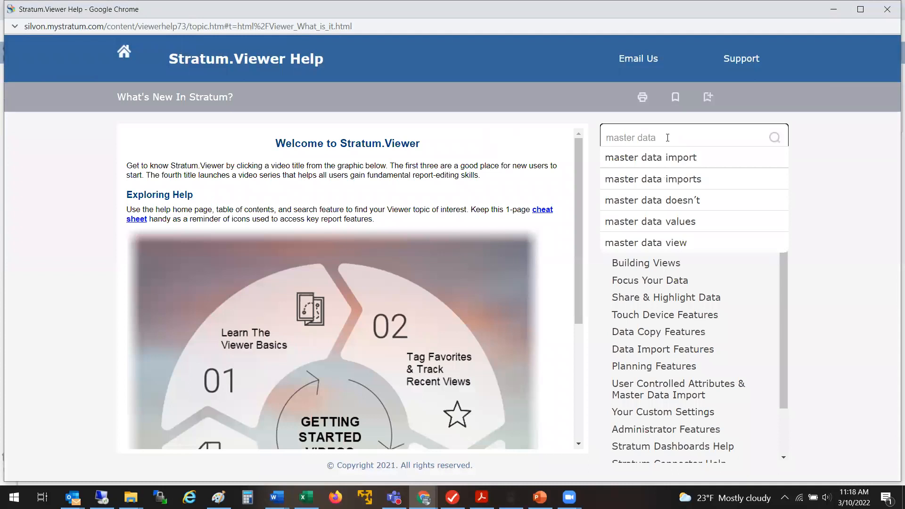
pyautogui.click(675, 161)
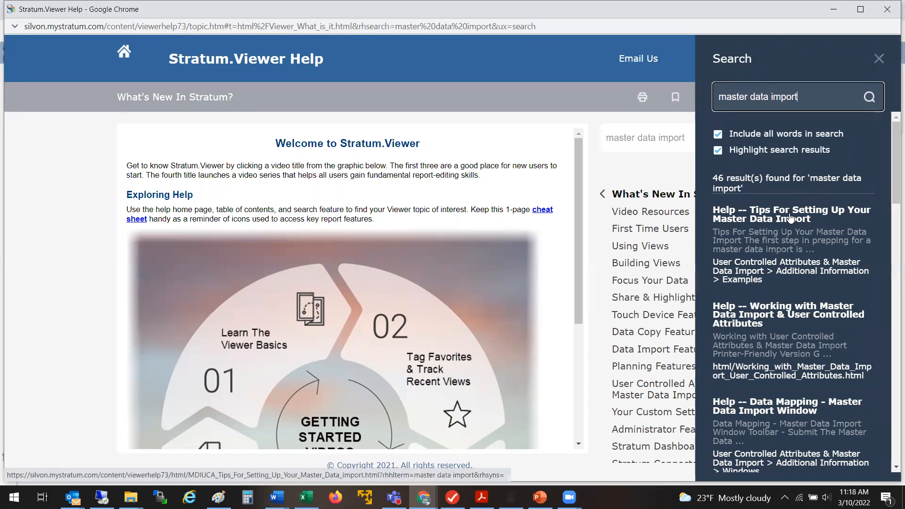
# Step: Review the Working with Master Data Import & User Controlled Attributes help topic and its Access To Master Data Import page, then close the help
pyautogui.click(756, 318)
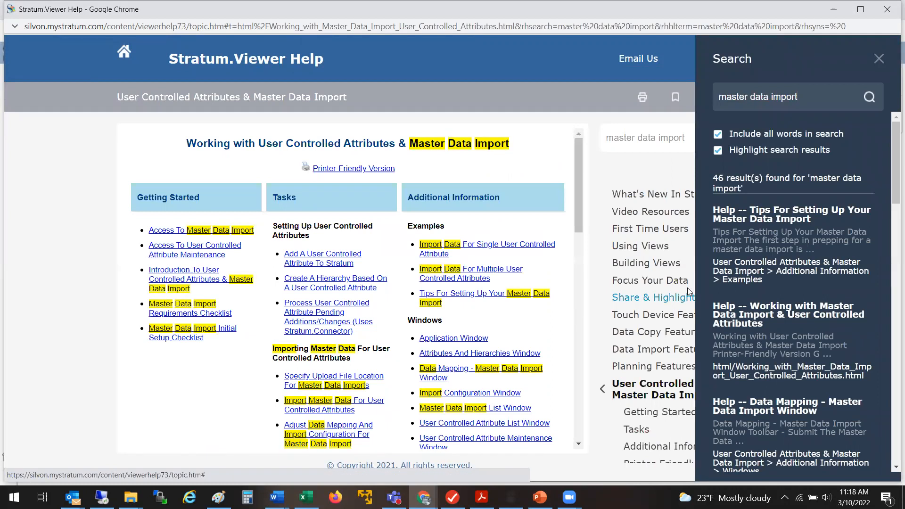
pyautogui.click(880, 59)
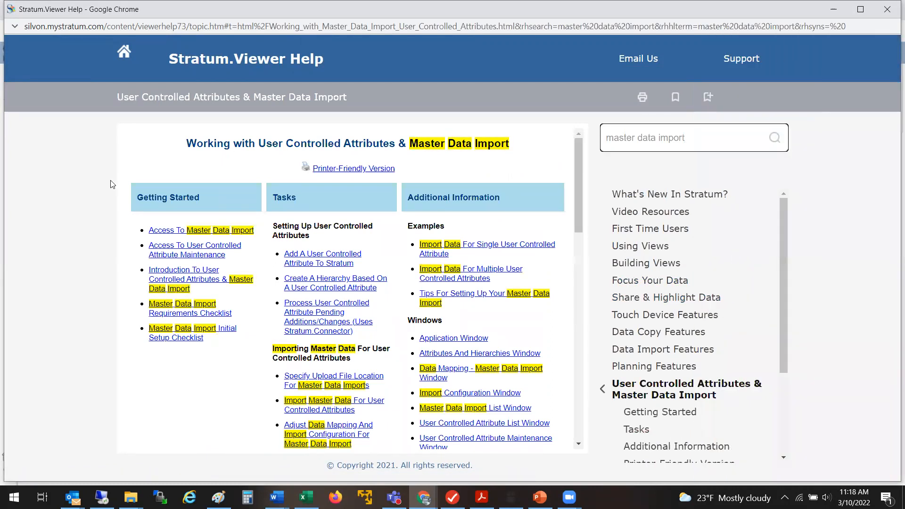
pyautogui.moveTo(577, 172); pyautogui.dragTo(597, 153)
pyautogui.click(168, 230)
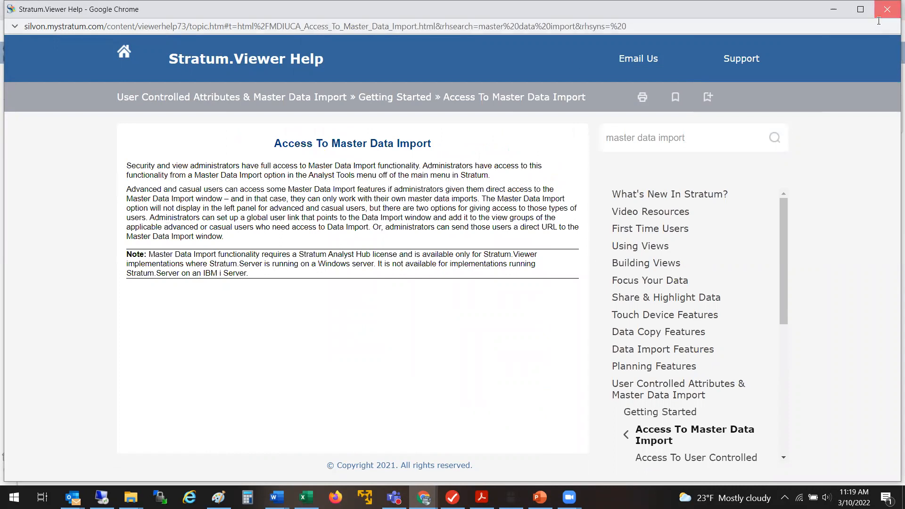
pyautogui.click(882, 12)
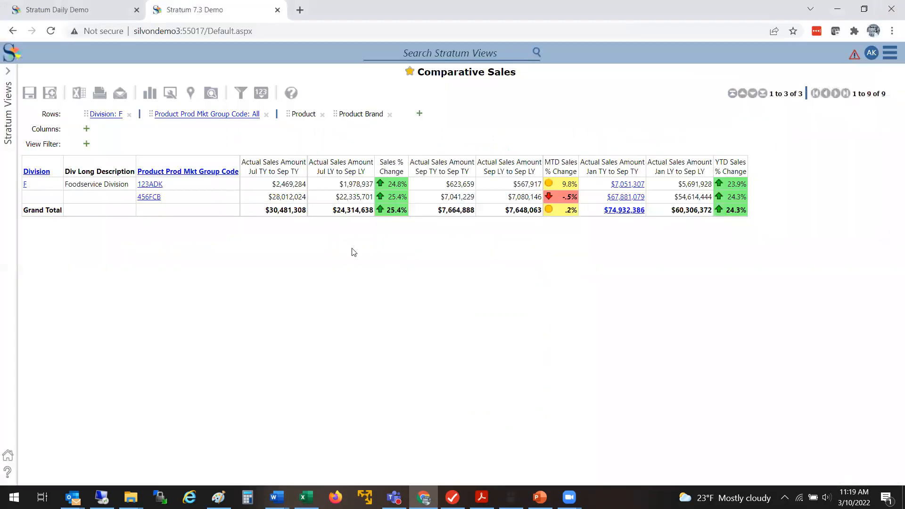